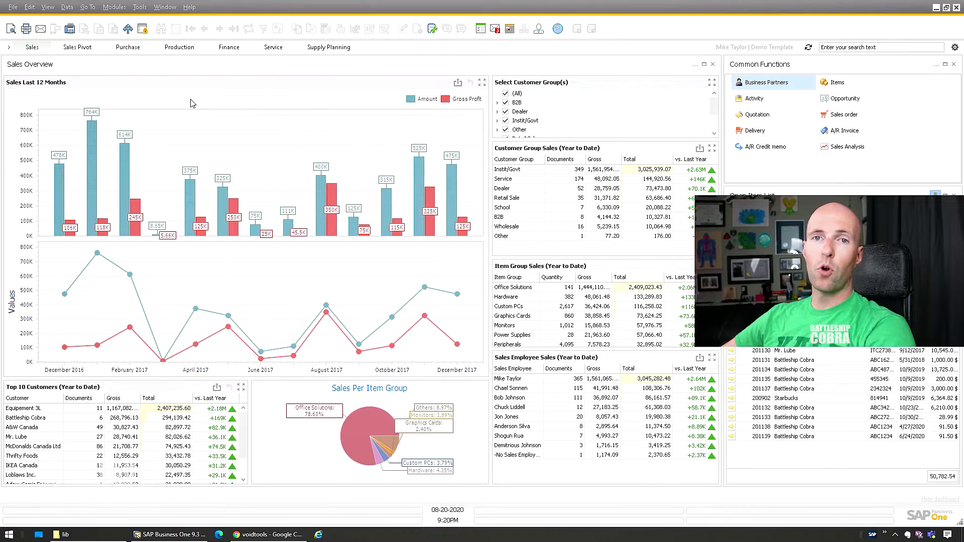
# Step: Open License Administration and review its Components, Assignment and per-user Allocation tabs
pyautogui.click(116, 7)
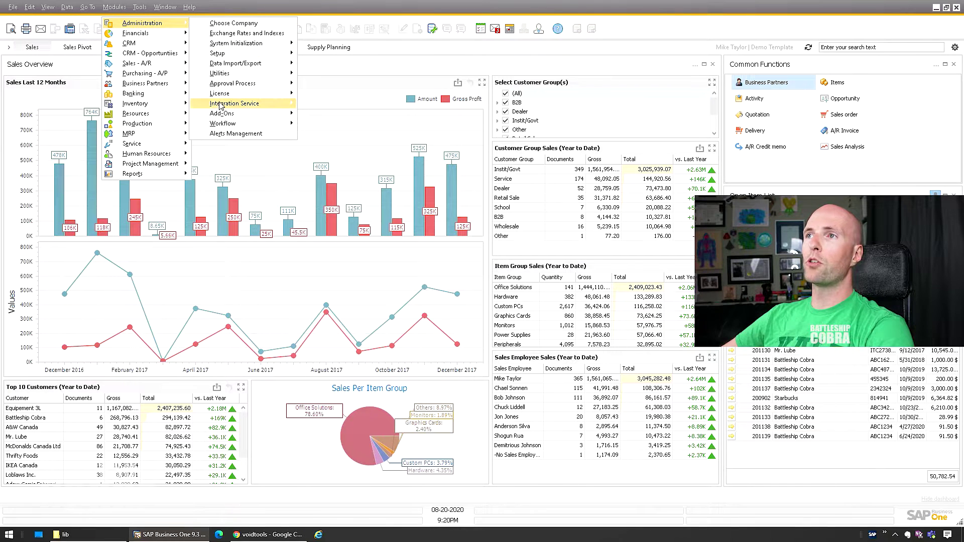
pyautogui.click(326, 102)
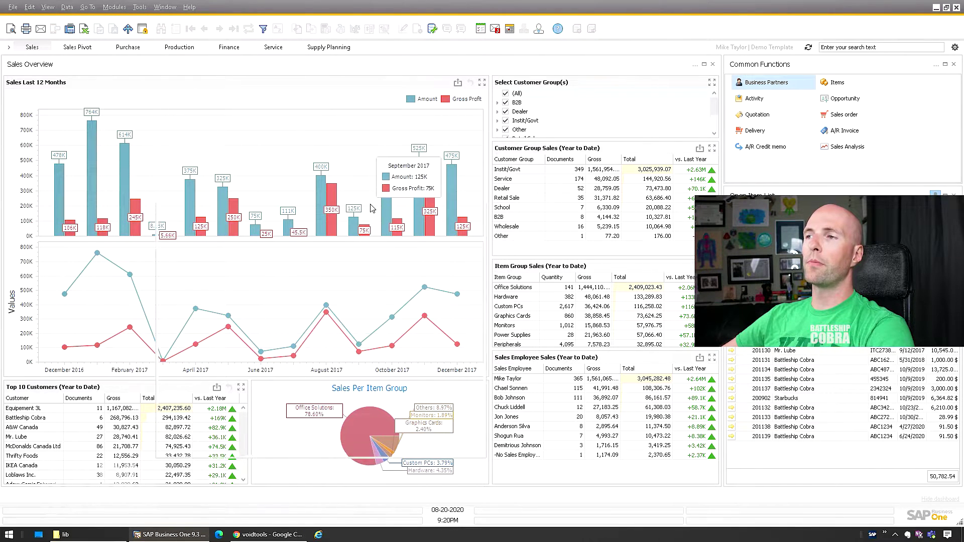
pyautogui.moveTo(336, 196); pyautogui.dragTo(388, 146)
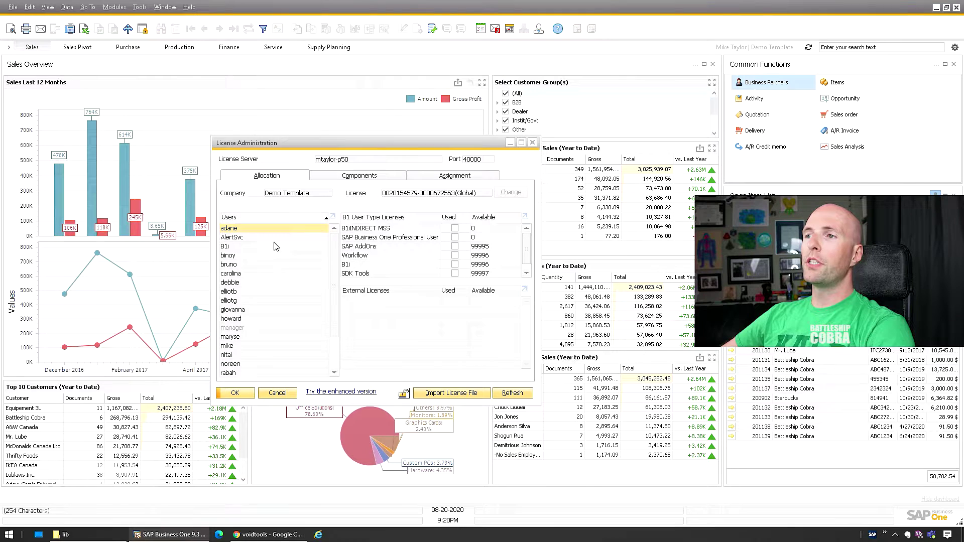
pyautogui.click(366, 176)
pyautogui.click(455, 175)
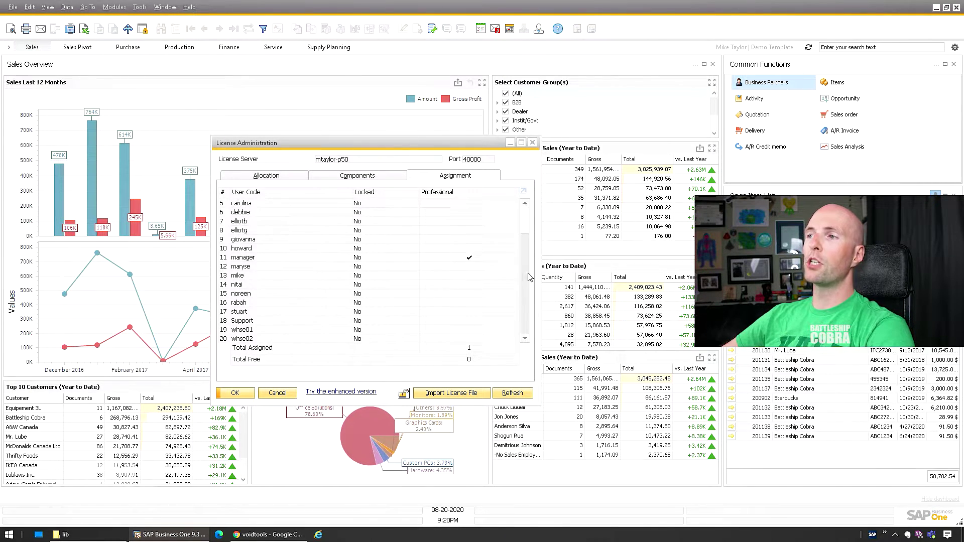
pyautogui.click(270, 176)
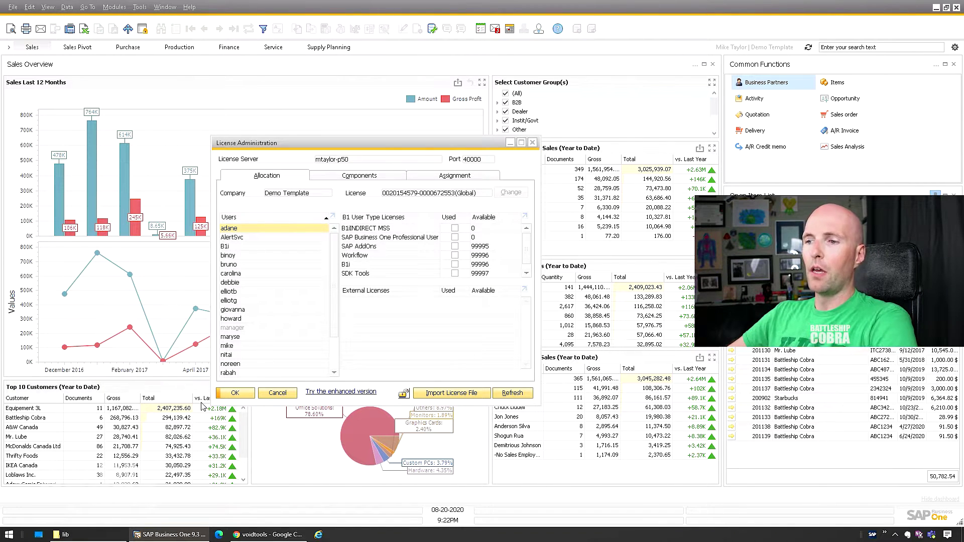
# Step: Bring up the lib folder and show its full LicenseHTTPS\webapps\lib path
pyautogui.click(62, 535)
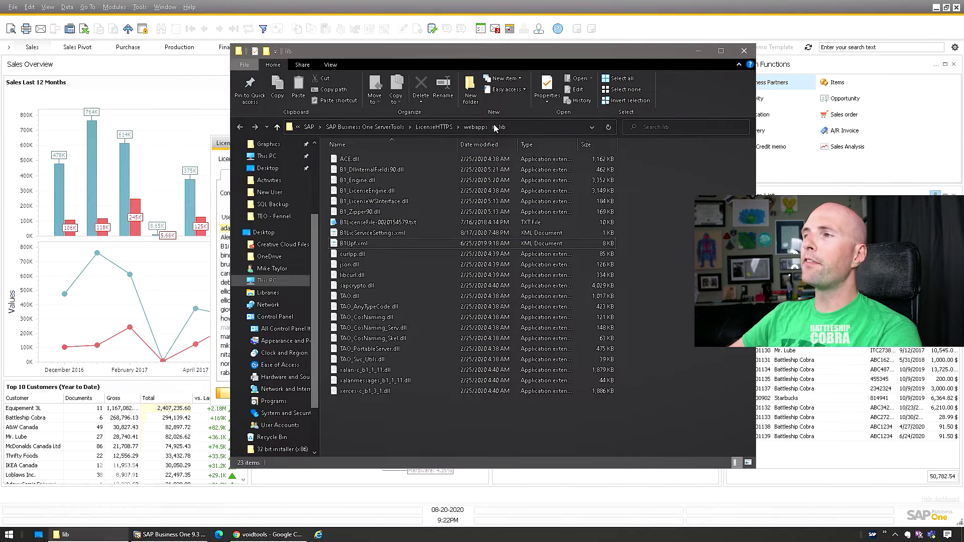
pyautogui.click(500, 127)
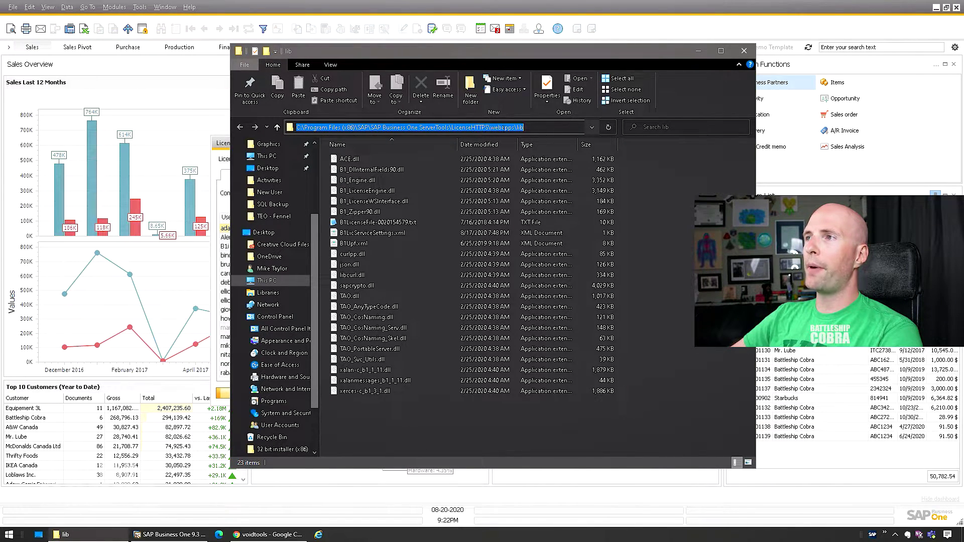
pyautogui.click(529, 129)
pyautogui.doubleClick(519, 127)
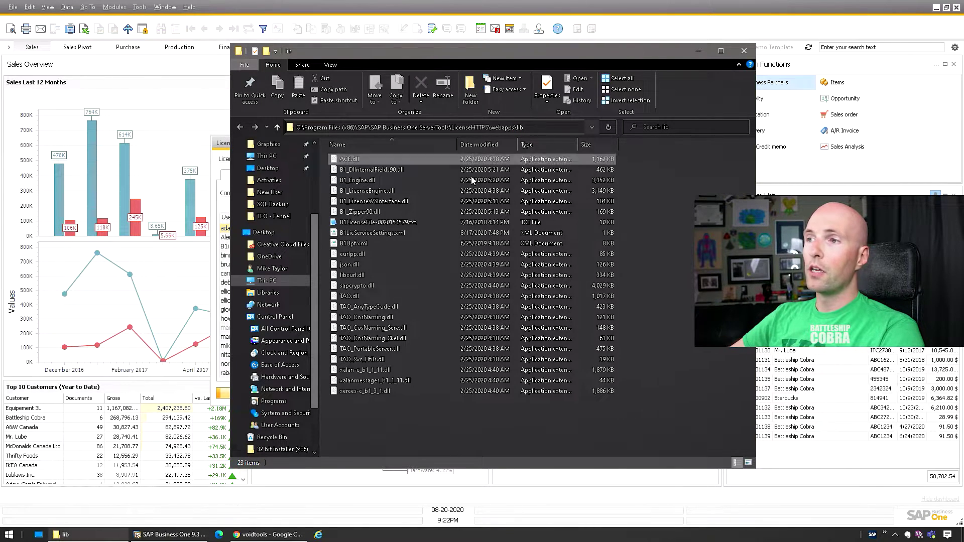
# Step: Open B1Upf.xml in Notepad2, scroll through its user and module entries, then close it
pyautogui.click(347, 244)
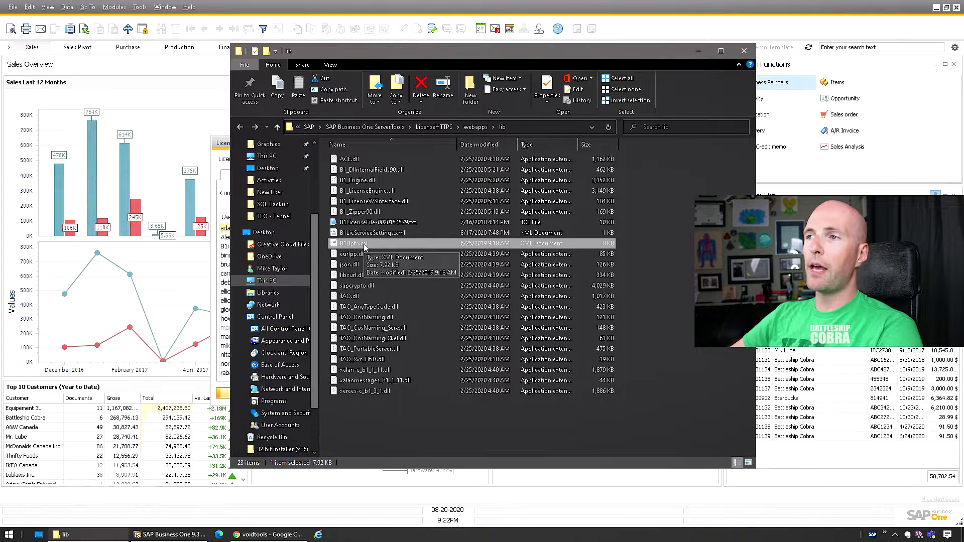
pyautogui.doubleClick(358, 243)
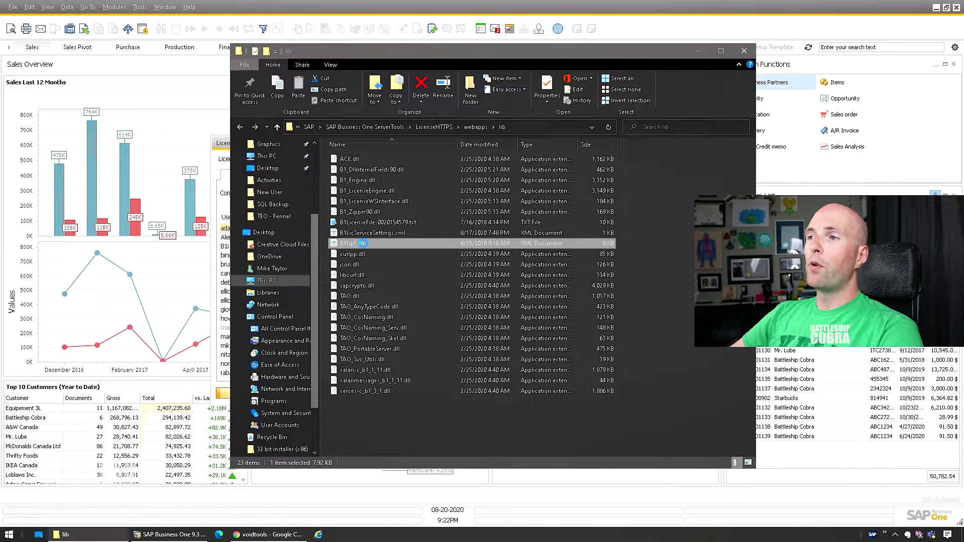
pyautogui.rightClick(374, 246)
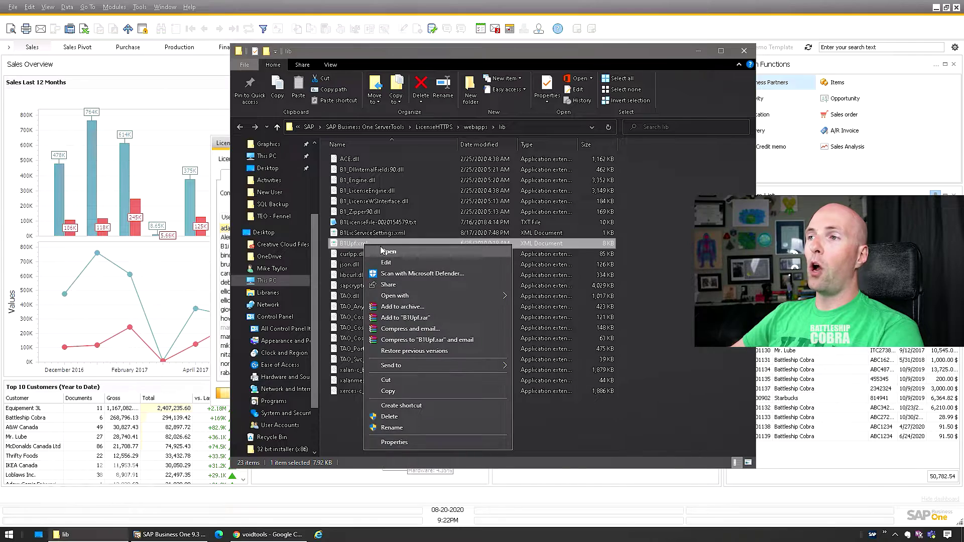
pyautogui.click(381, 250)
pyautogui.scroll(-7, 112, 290)
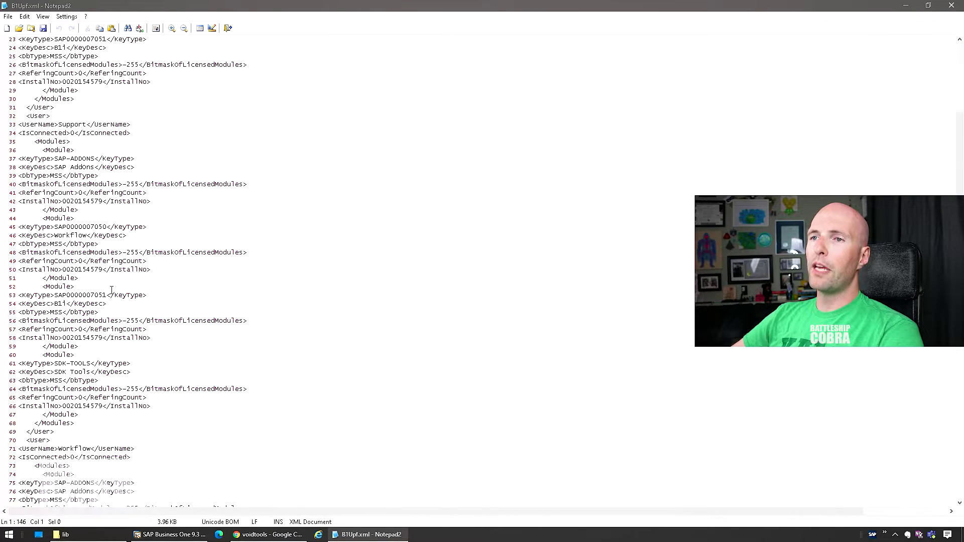
pyautogui.scroll(7, 112, 289)
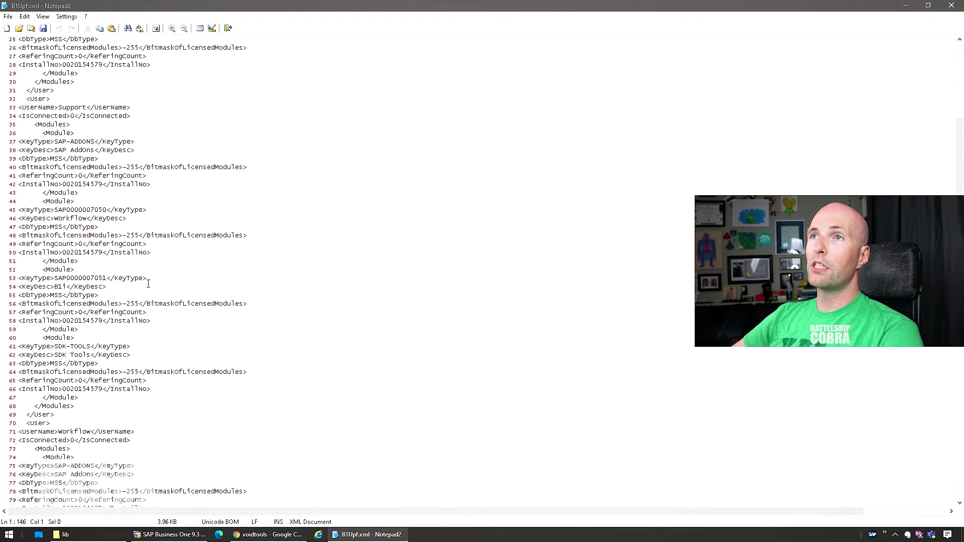
pyautogui.click(957, 8)
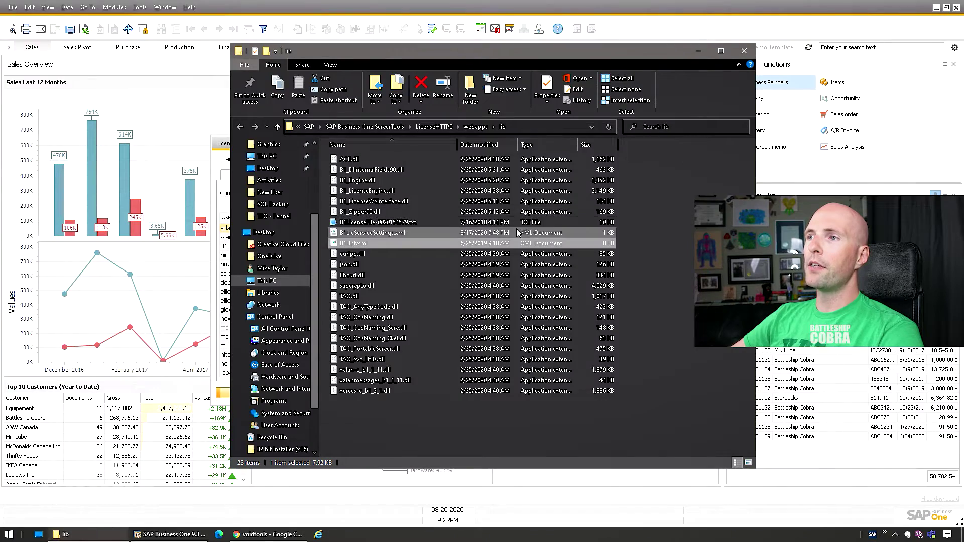
pyautogui.click(10, 533)
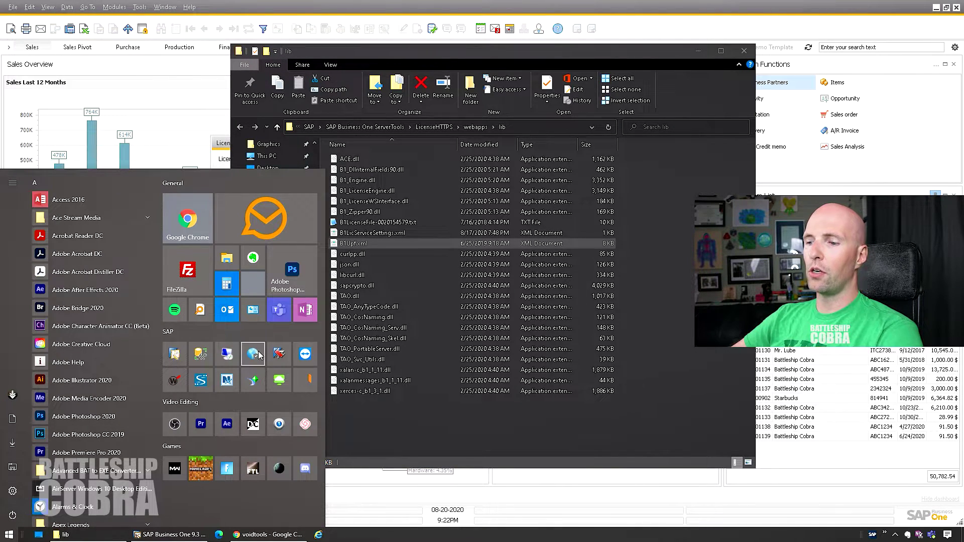
# Step: Launch Excel and open the recent file B1Upf.xml as an XML table
pyautogui.write('excel')
pyautogui.press('Return')
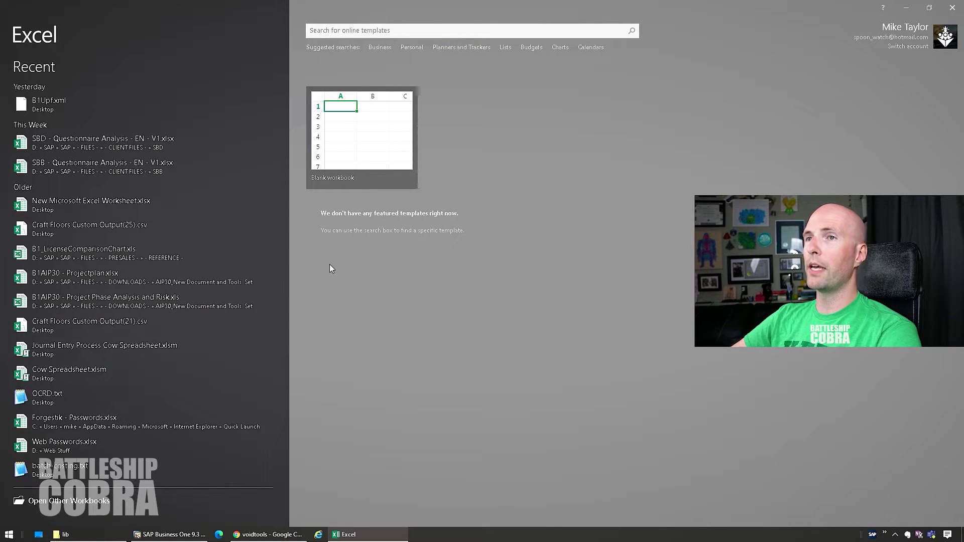
pyautogui.click(45, 106)
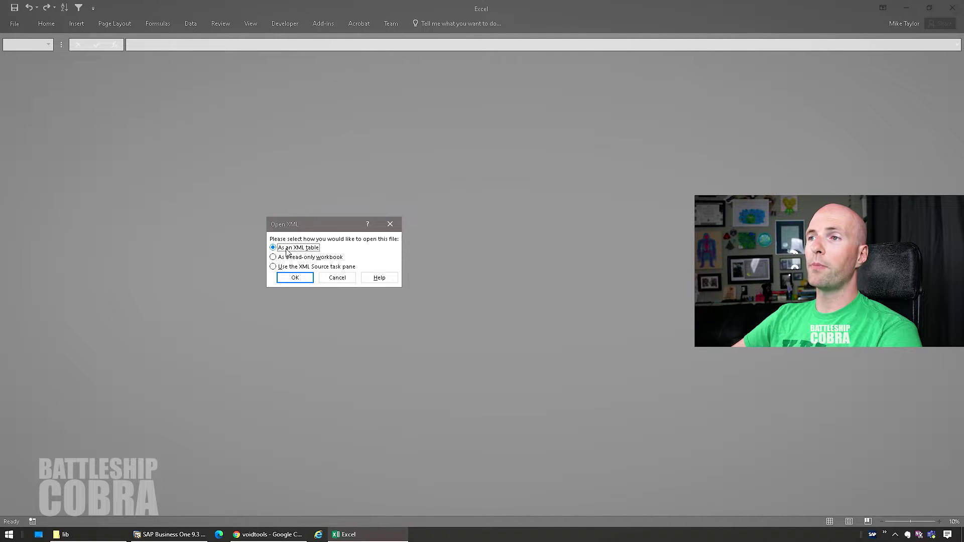
pyautogui.click(295, 277)
# Step: Confirm the XML import and filter the UserName column to 'manager' only
pyautogui.click(377, 275)
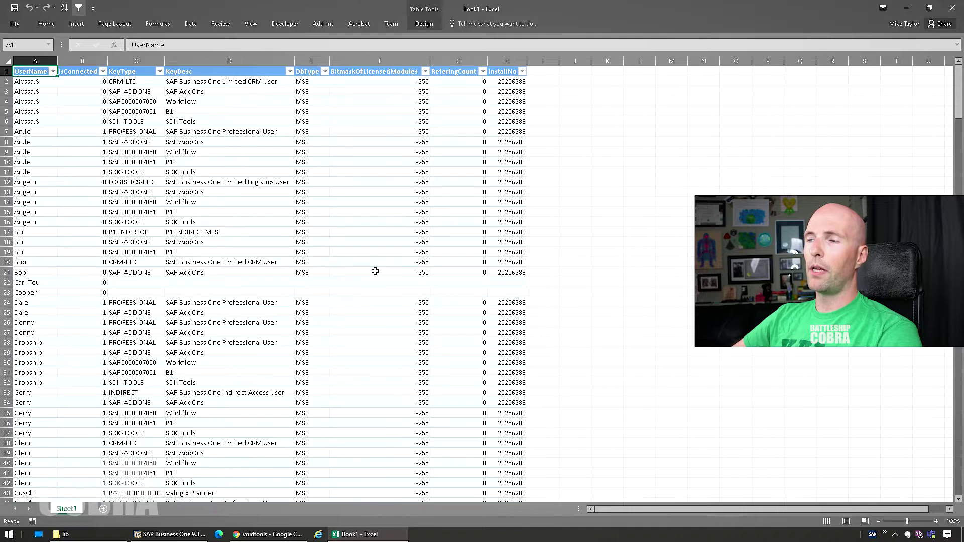
pyautogui.scroll(-16, 61, 186)
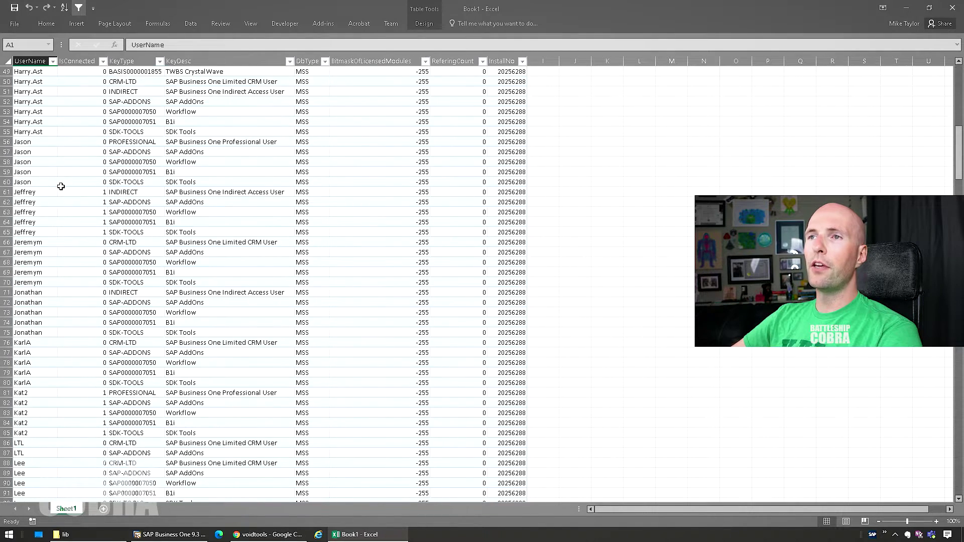
pyautogui.scroll(16, 60, 187)
pyautogui.click(52, 72)
pyautogui.click(30, 169)
pyautogui.scroll(-10, 68, 228)
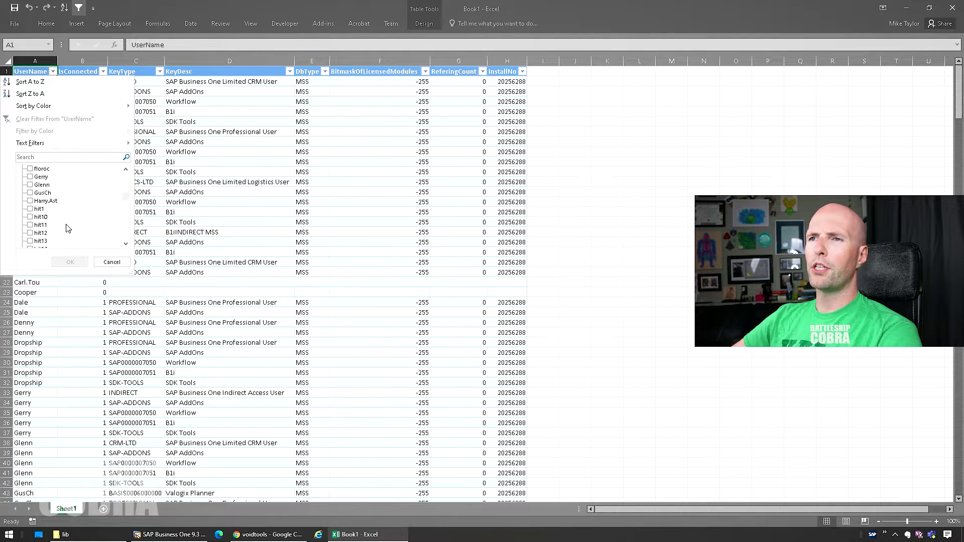
pyautogui.scroll(-3, 68, 227)
pyautogui.scroll(-6, 68, 226)
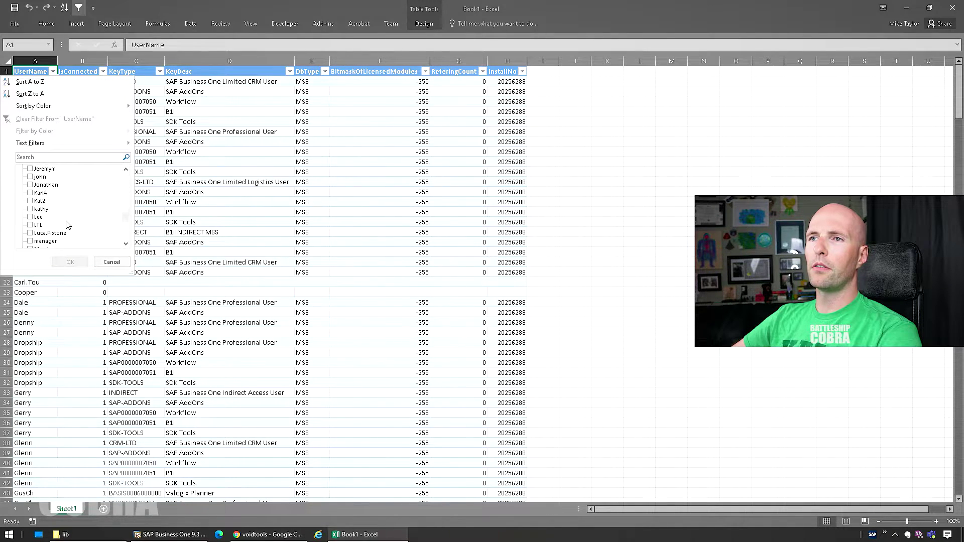
pyautogui.click(31, 224)
pyautogui.click(69, 261)
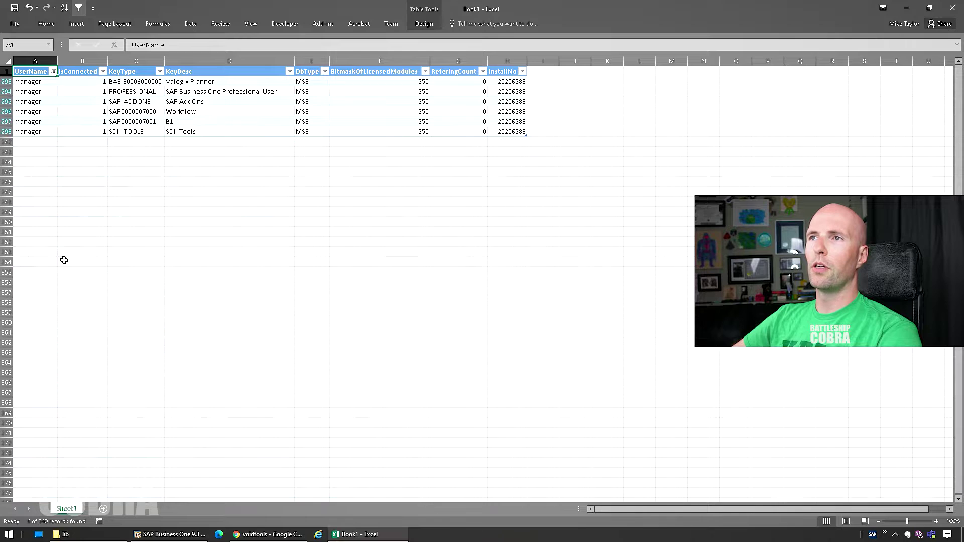
pyautogui.click(216, 260)
pyautogui.moveTo(30, 91); pyautogui.dragTo(505, 94)
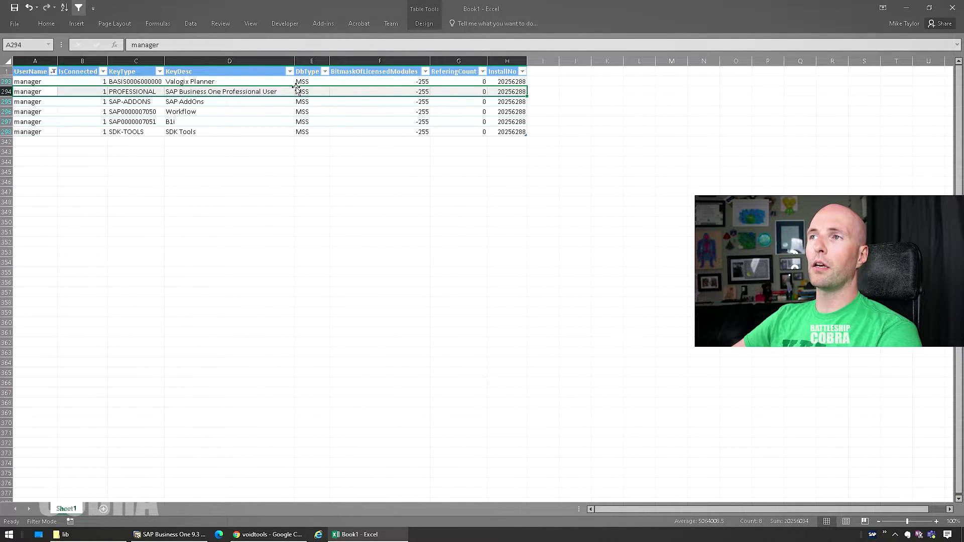
# Step: Filter the KeyDesc column to only 'SAP Business One Professional User'
pyautogui.click(291, 73)
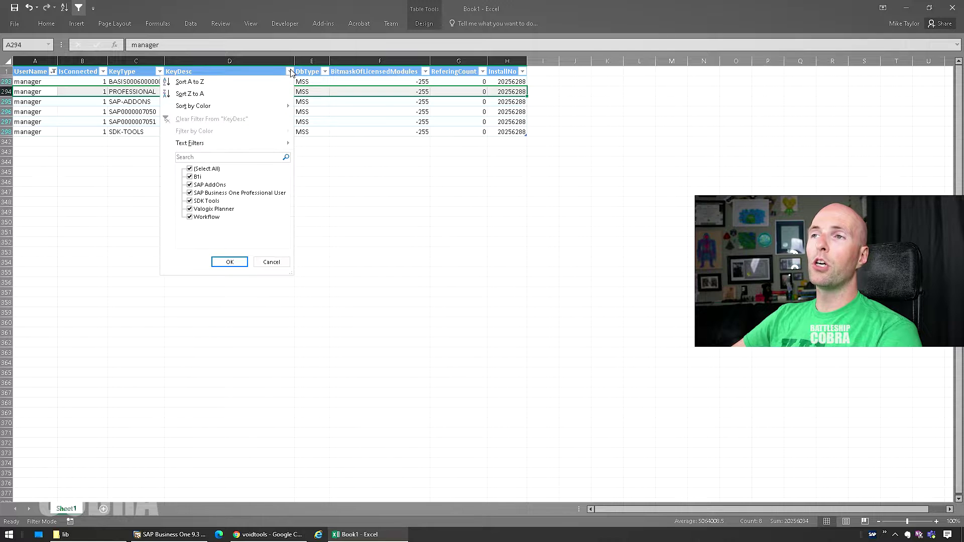
pyautogui.click(190, 169)
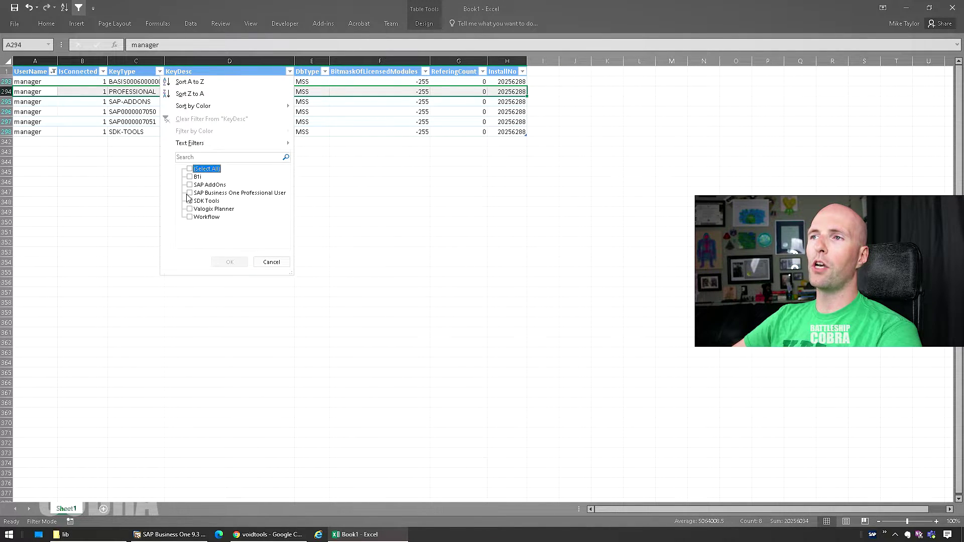
pyautogui.click(190, 193)
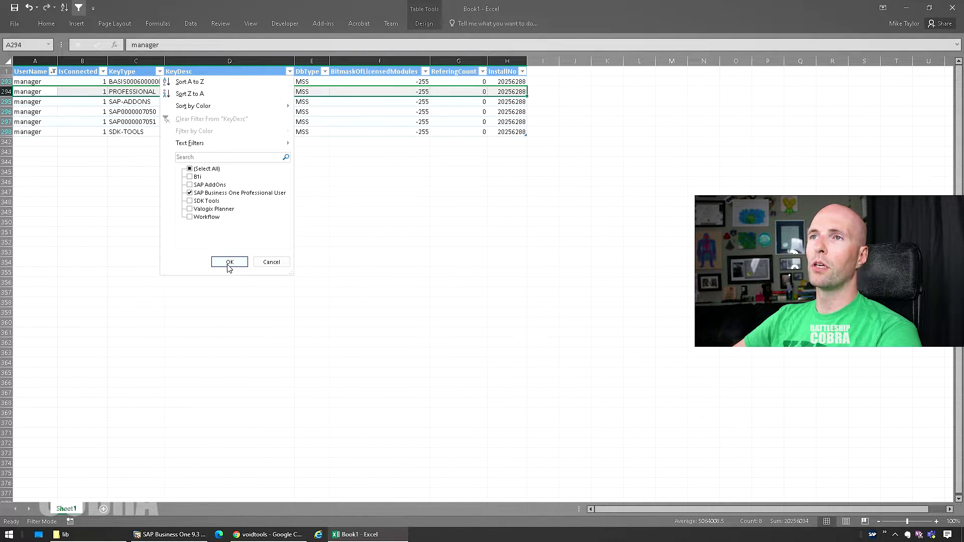
pyautogui.click(230, 262)
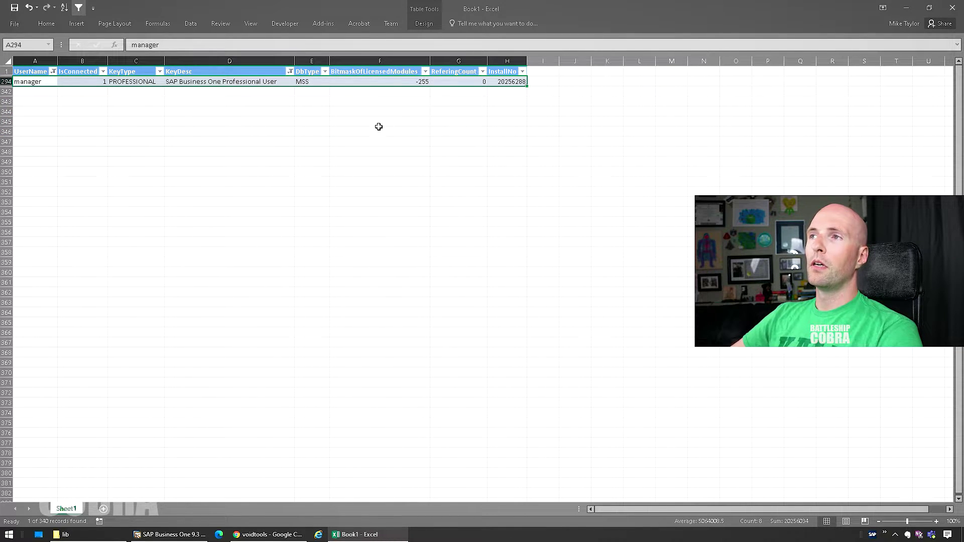
pyautogui.click(219, 103)
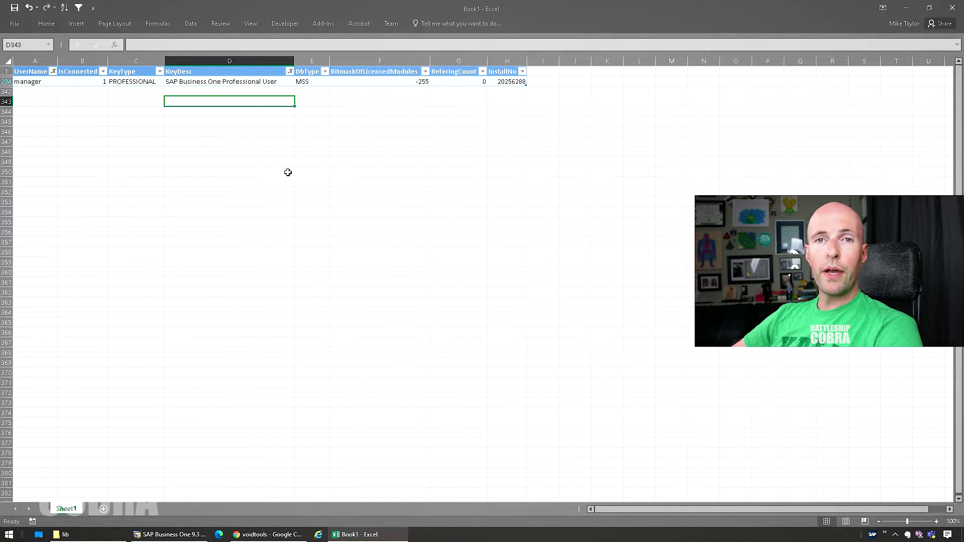
pyautogui.click(274, 143)
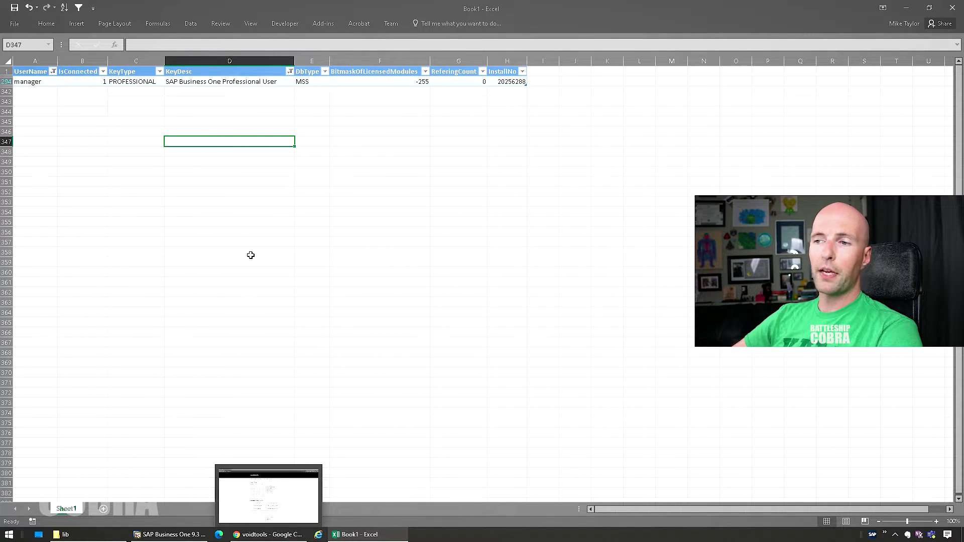
# Step: Switch to the voidtools site in Chrome and highlight the 'Everything' heading
pyautogui.click(254, 537)
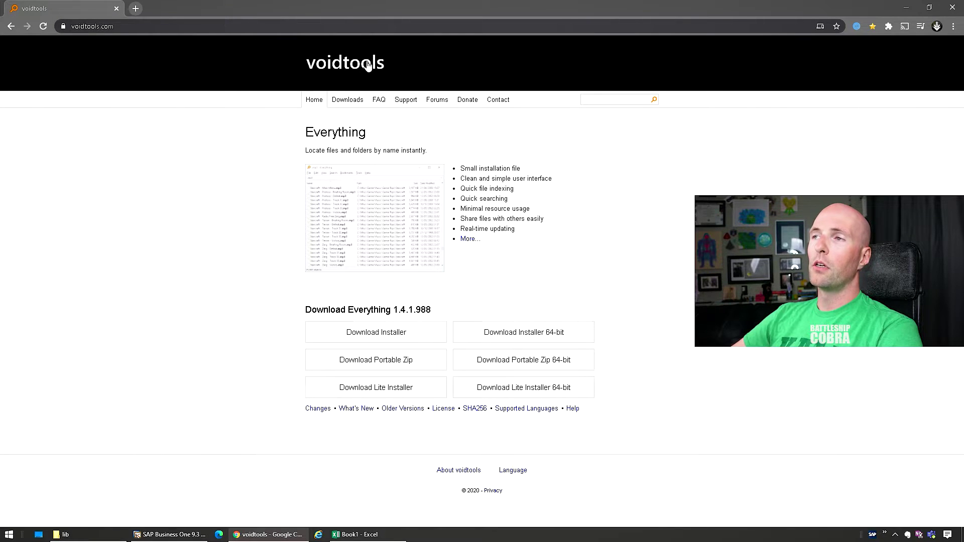
pyautogui.moveTo(307, 127); pyautogui.dragTo(378, 133)
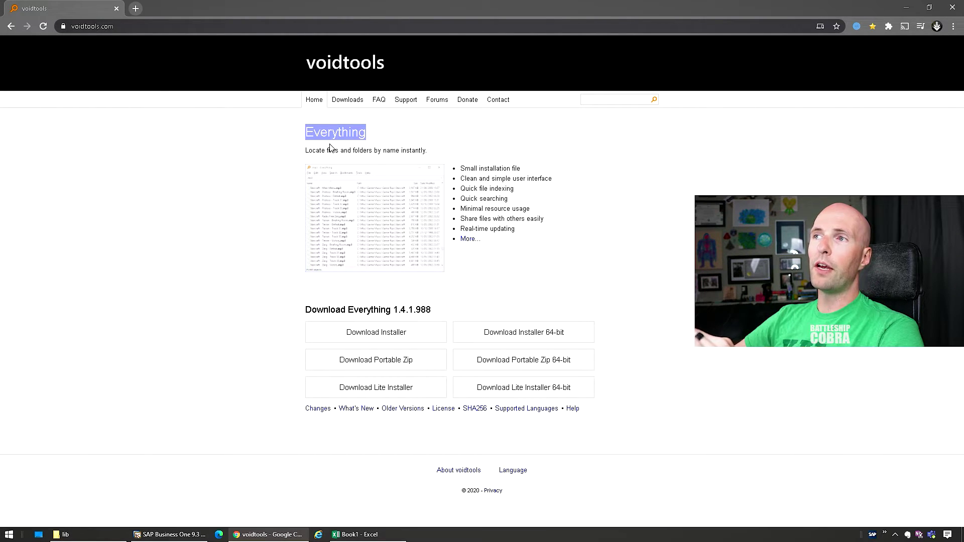
pyautogui.click(302, 135)
# Step: Launch Everything from the Start menu and paste B1Upf.xml into its search box
pyautogui.click(16, 536)
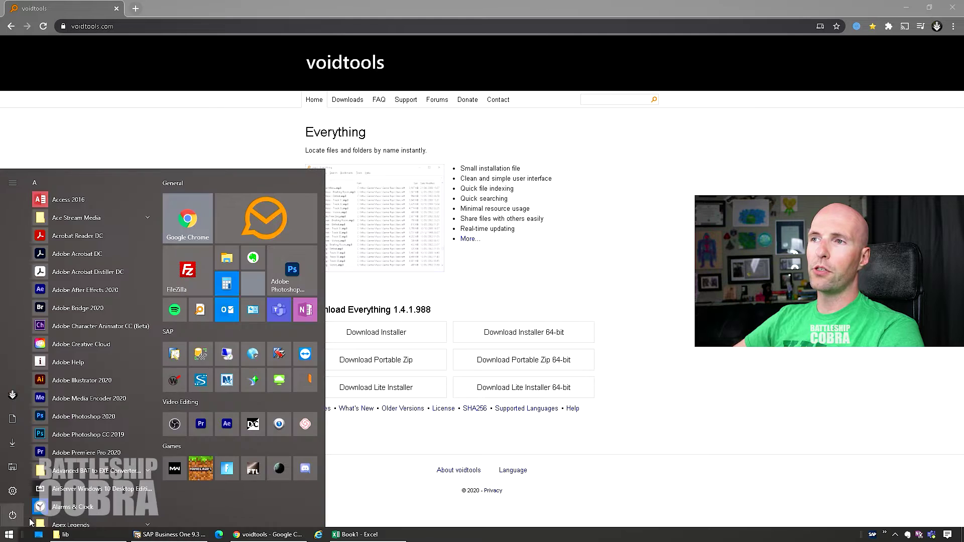
pyautogui.click(195, 308)
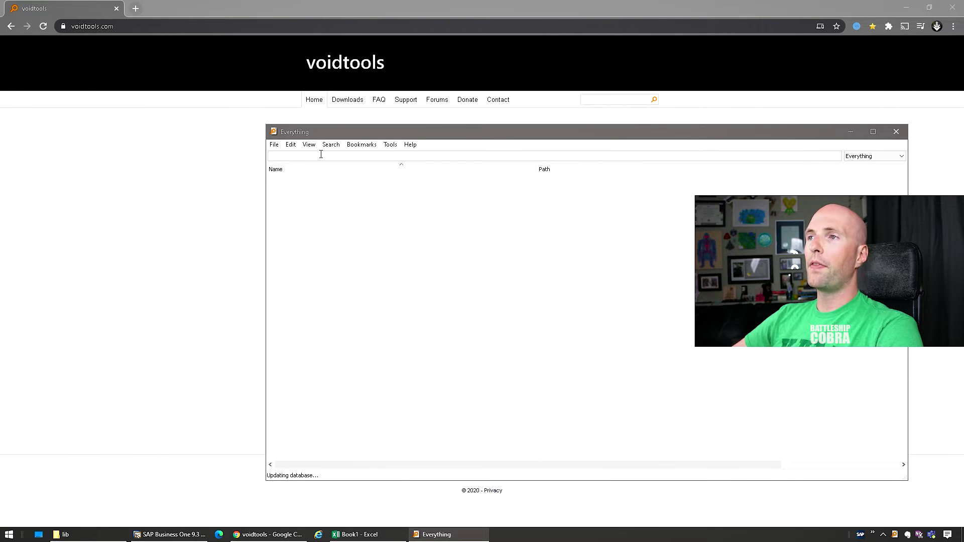
pyautogui.write('B1Upf.xml')
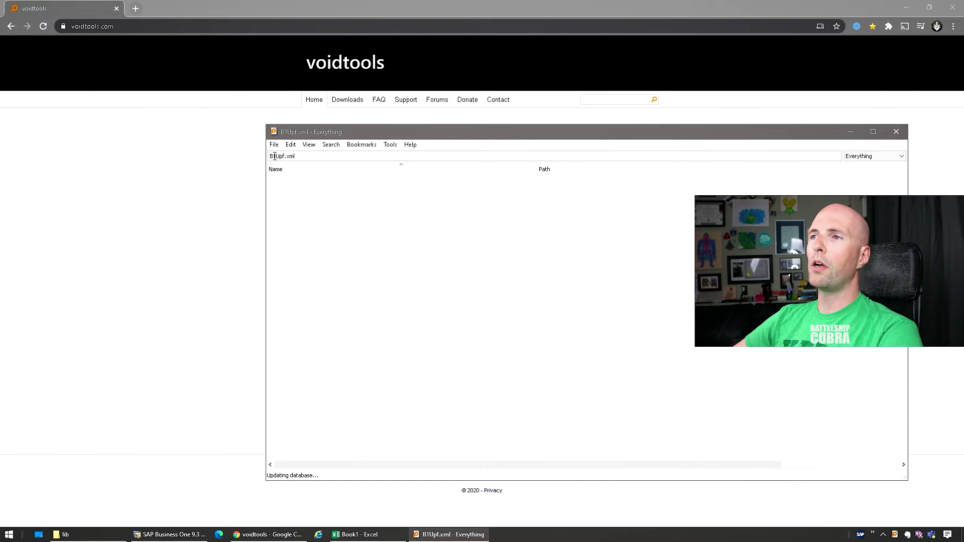